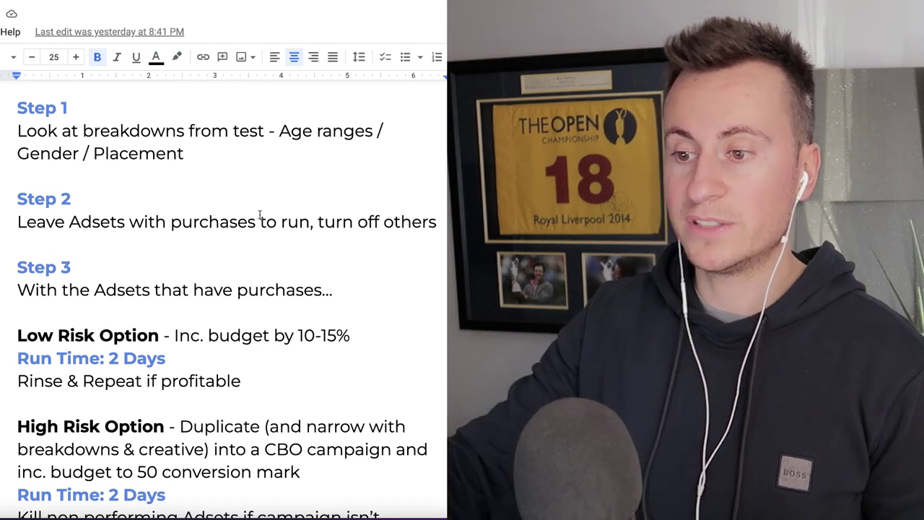
# Step: Scroll the Google Doc plan down to the REMEMBER reminder
pyautogui.scroll(-3, 246, 297)
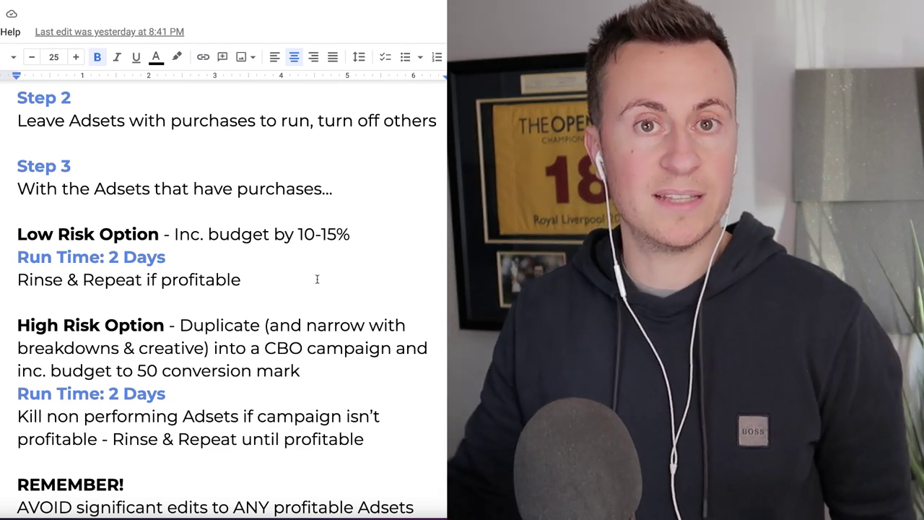
pyautogui.scroll(-3, 392, 289)
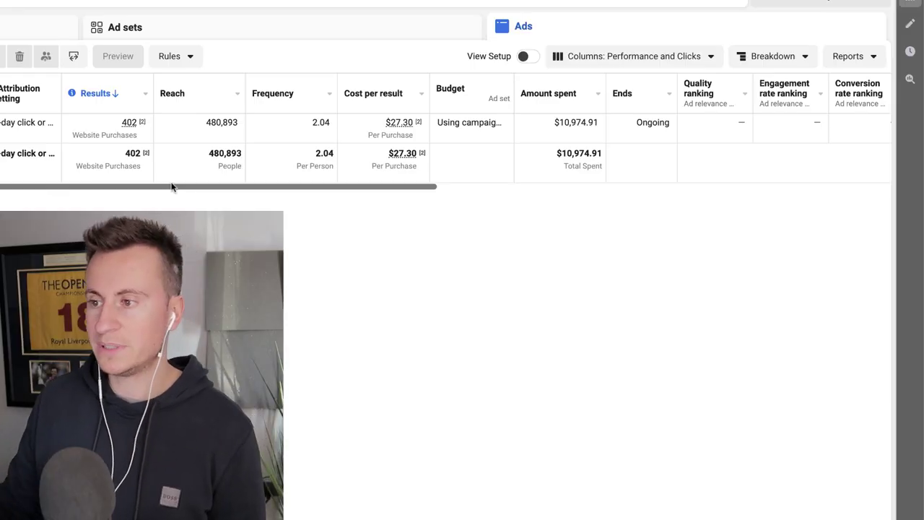
pyautogui.hscroll(1, 175, 191)
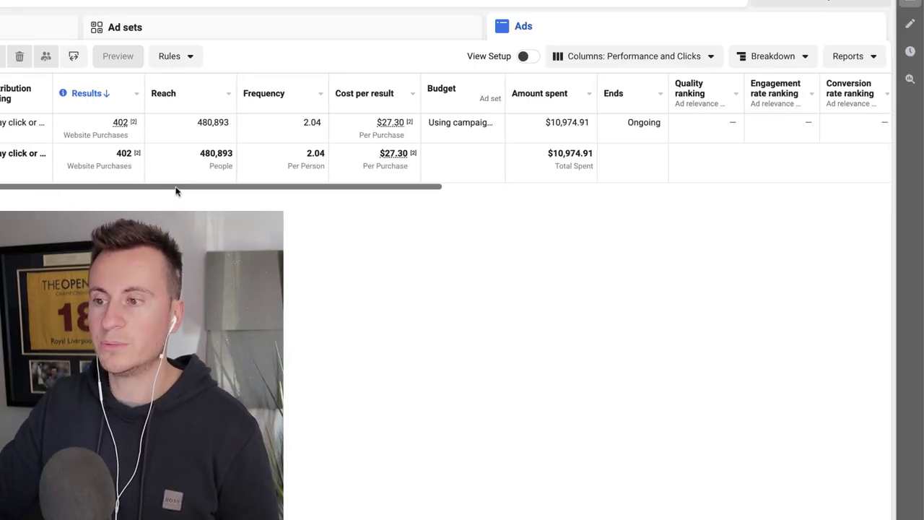
pyautogui.hscroll(1, 177, 190)
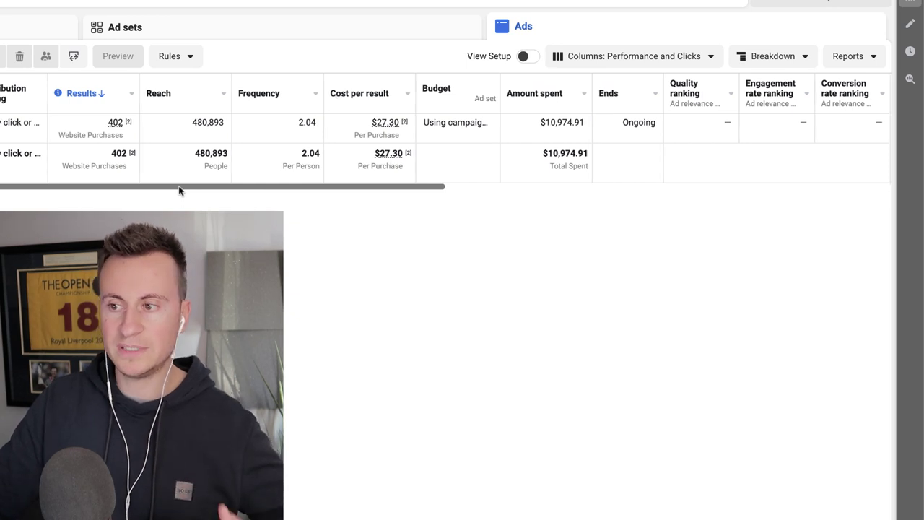
pyautogui.moveTo(179, 190); pyautogui.dragTo(407, 192)
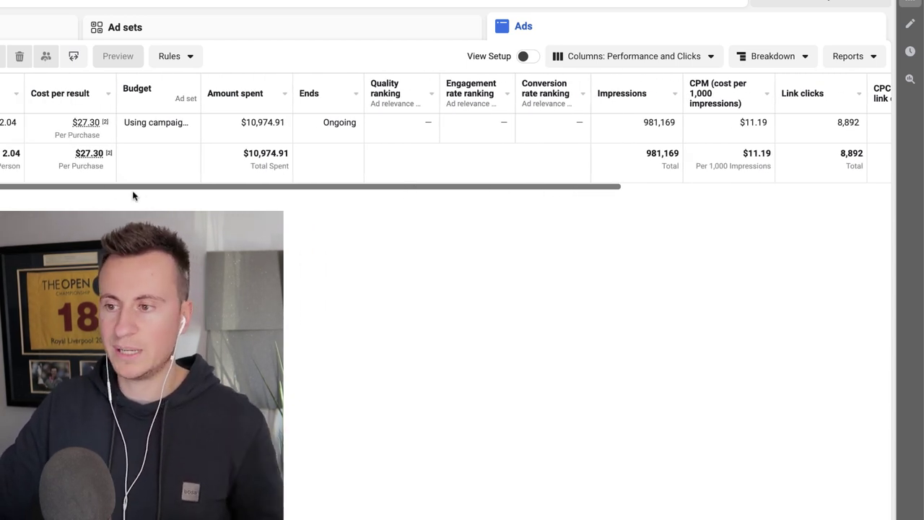
pyautogui.moveTo(161, 189); pyautogui.dragTo(133, 185)
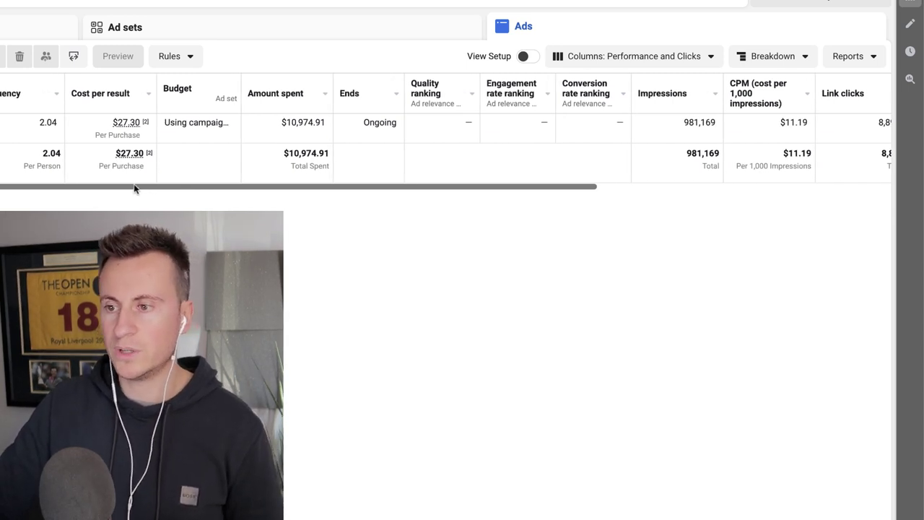
# Step: Break the ad's results down by age range
pyautogui.click(780, 61)
pyautogui.moveTo(793, 108)
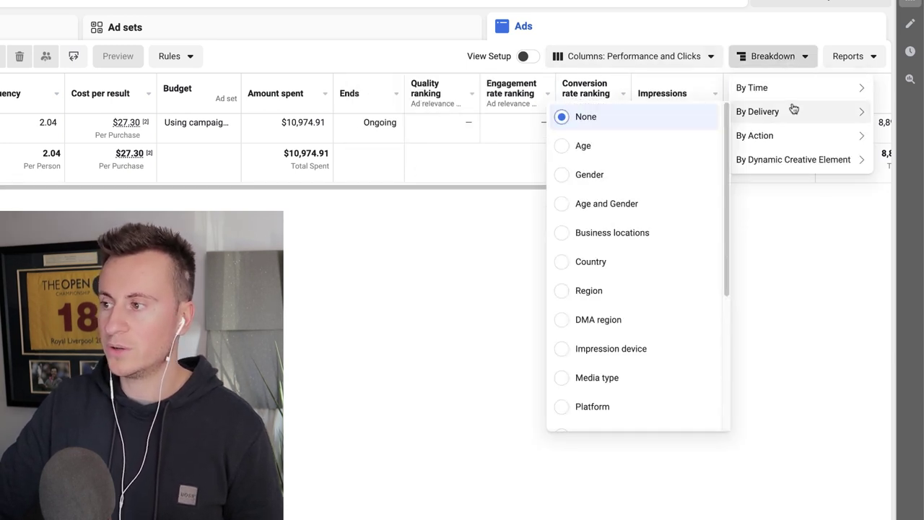
pyautogui.click(562, 148)
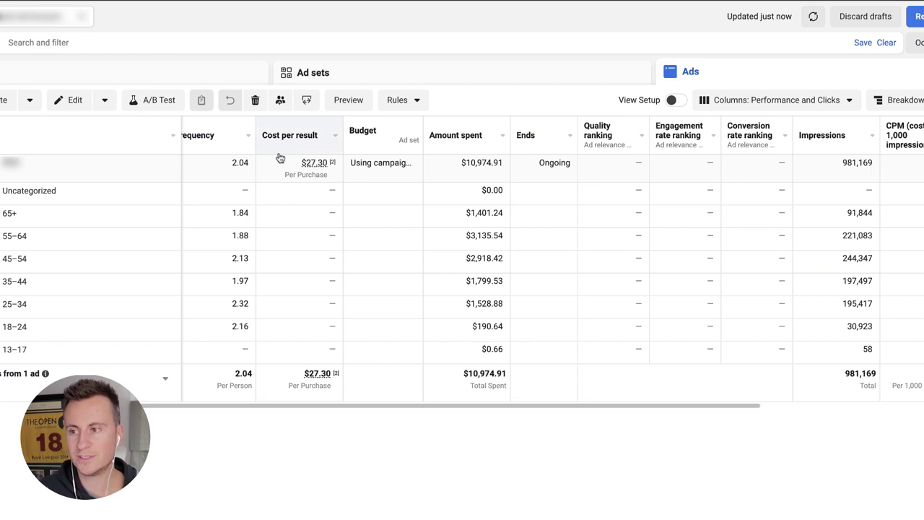
# Step: Scroll to the CPM, CPC and CTR columns and compare the 65+ row's $0.95 CPC and 1.60% CTR
pyautogui.moveTo(280, 143)
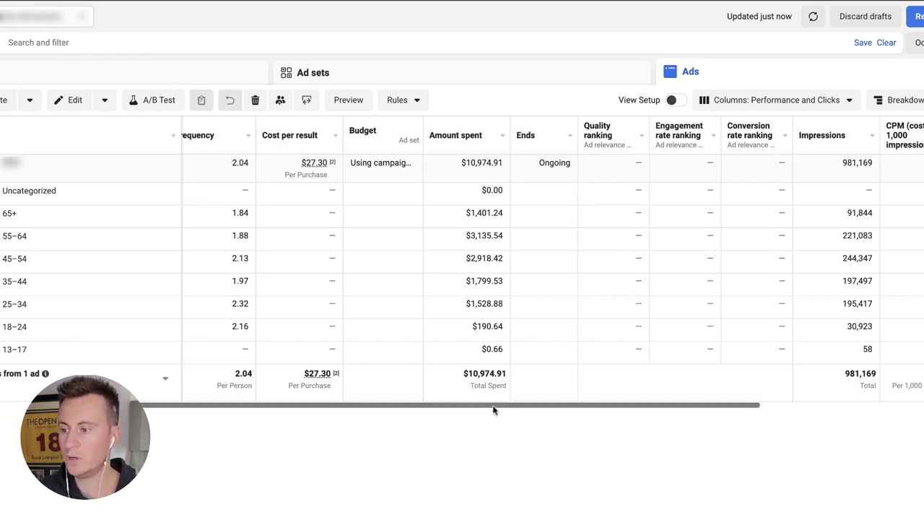
pyautogui.moveTo(493, 409); pyautogui.dragTo(691, 406)
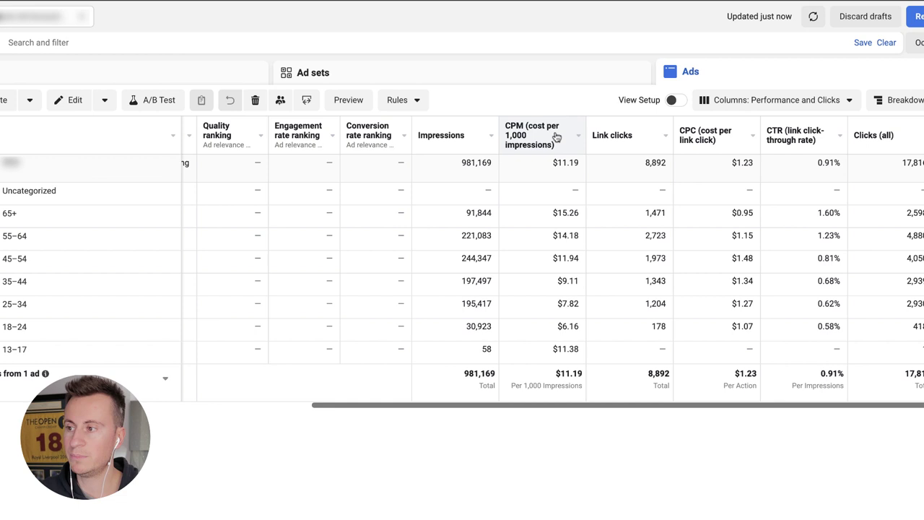
pyautogui.moveTo(704, 148)
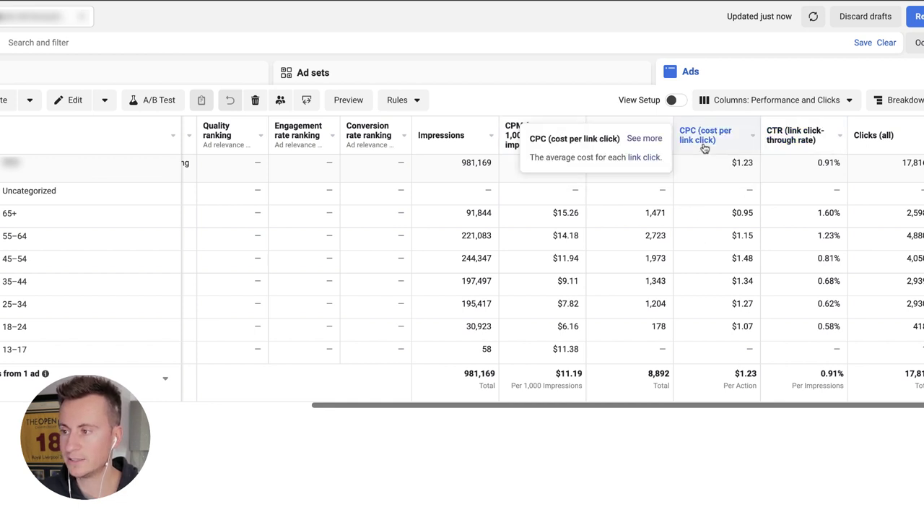
pyautogui.moveTo(4, 212); pyautogui.dragTo(740, 212)
pyautogui.click(741, 212)
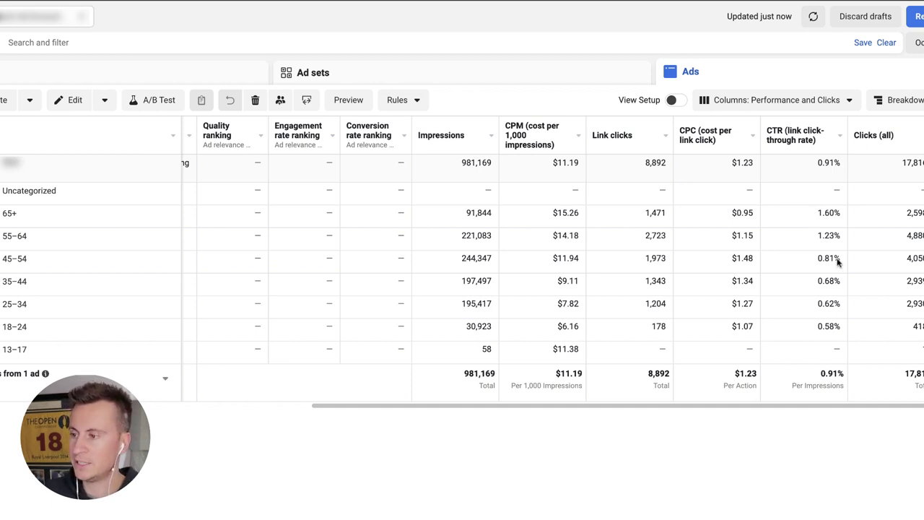
pyautogui.moveTo(2, 285); pyautogui.dragTo(33, 332)
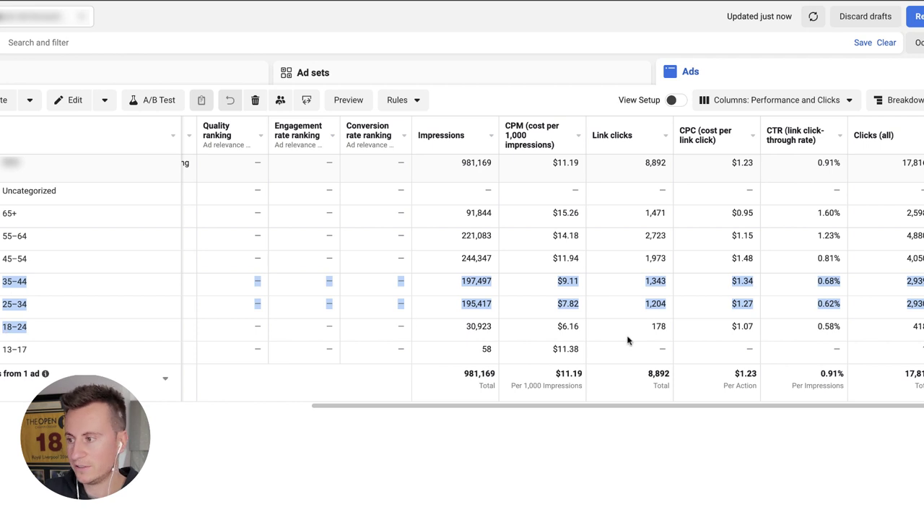
pyautogui.click(814, 330)
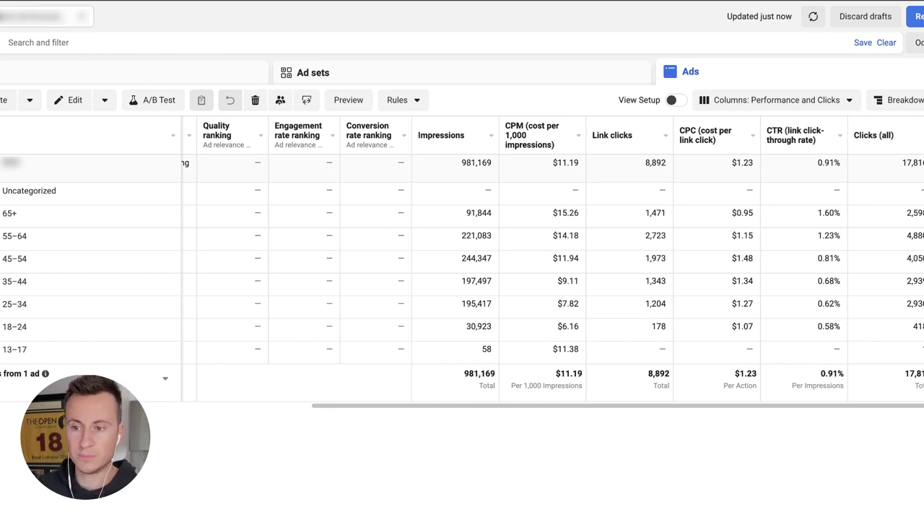
pyautogui.moveTo(2, 212); pyautogui.dragTo(30, 238)
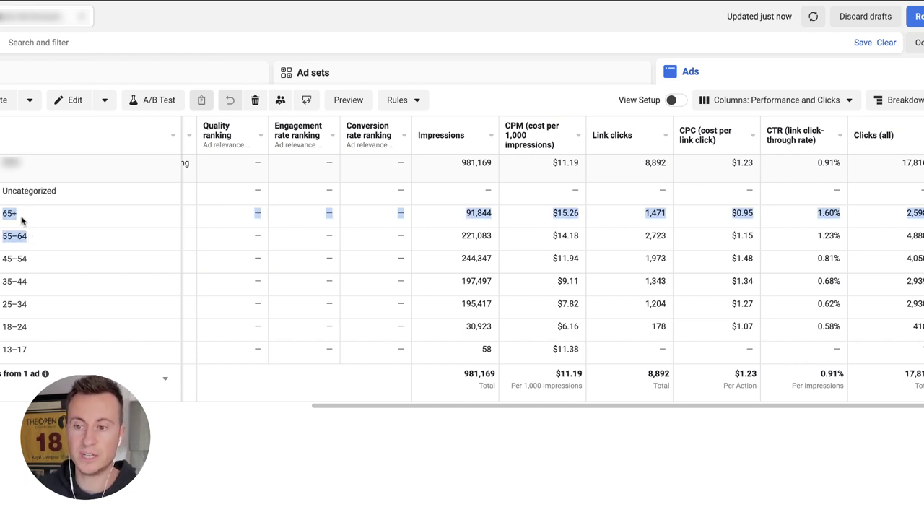
pyautogui.click(21, 220)
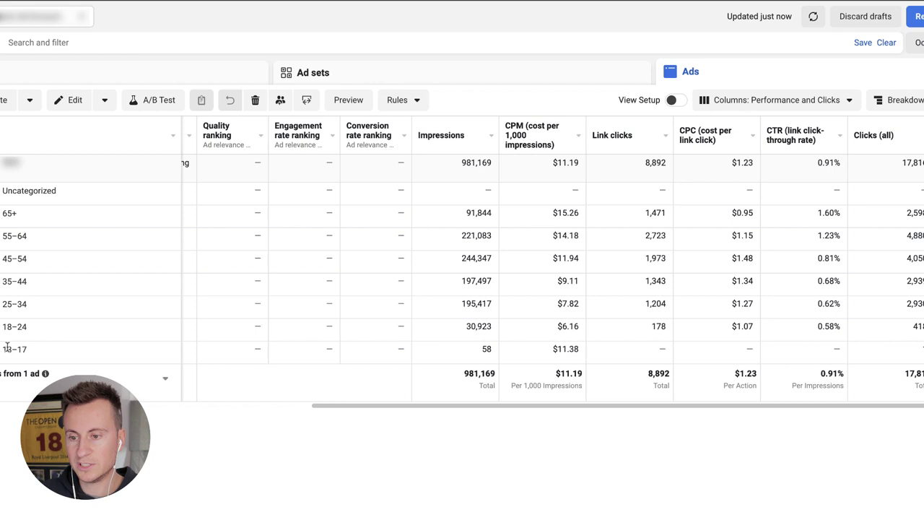
pyautogui.moveTo(3, 349); pyautogui.dragTo(2, 259)
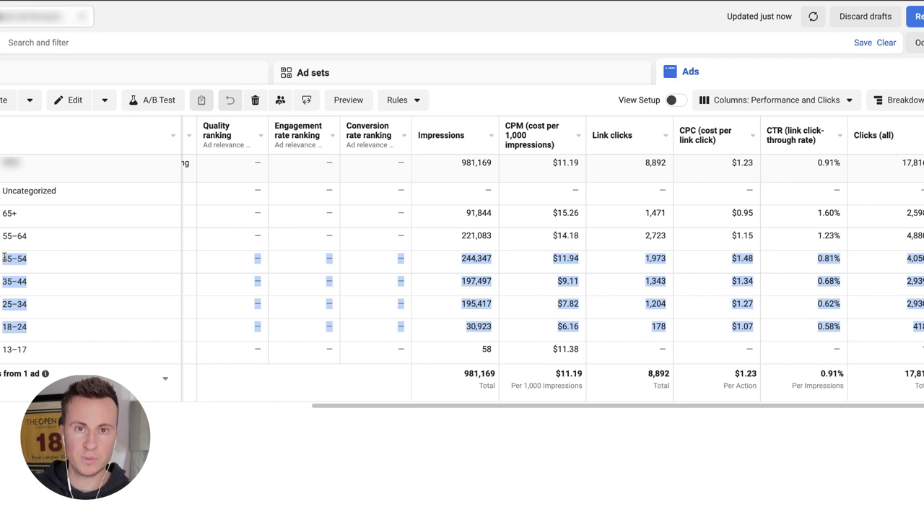
pyautogui.click(887, 108)
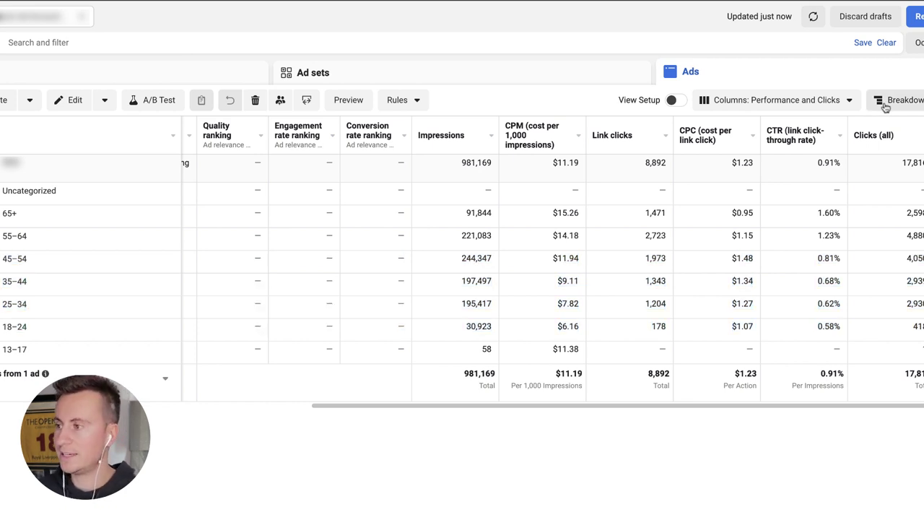
pyautogui.click(888, 103)
pyautogui.moveTo(873, 154)
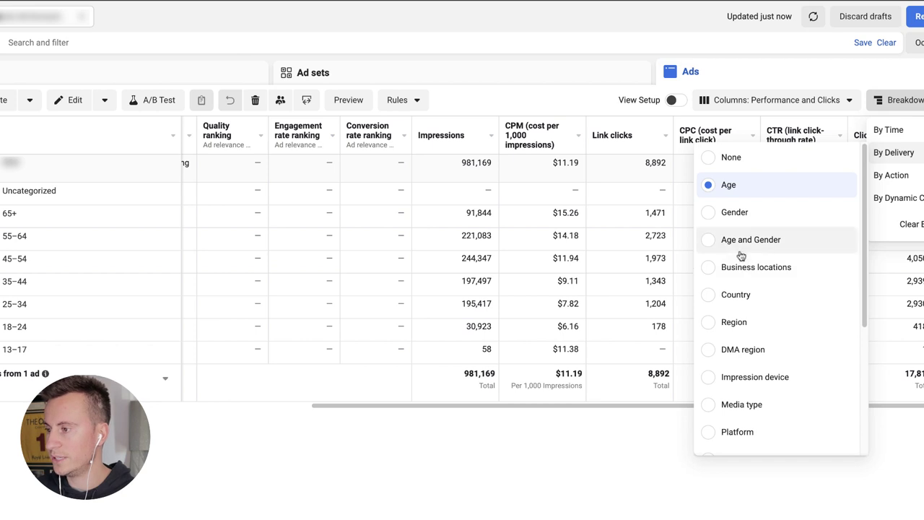
pyautogui.click(713, 218)
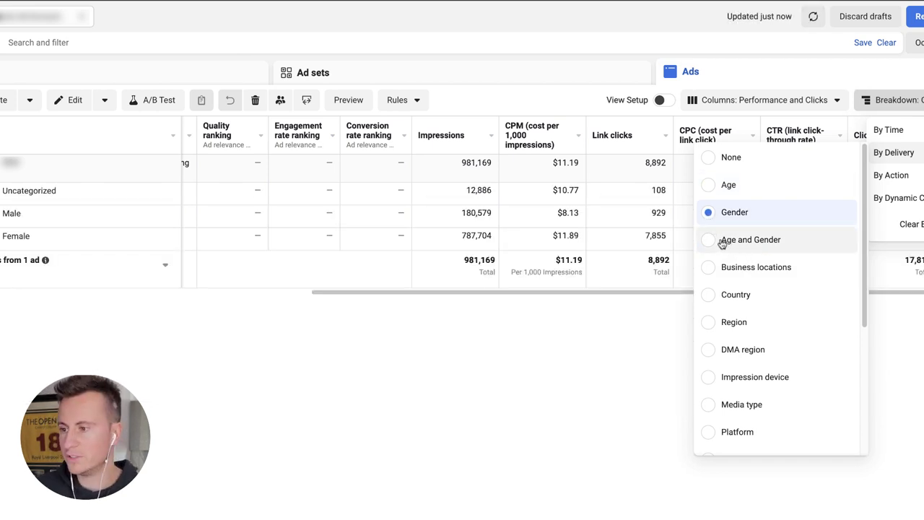
pyautogui.click(559, 365)
pyautogui.hscroll(3, 506, 327)
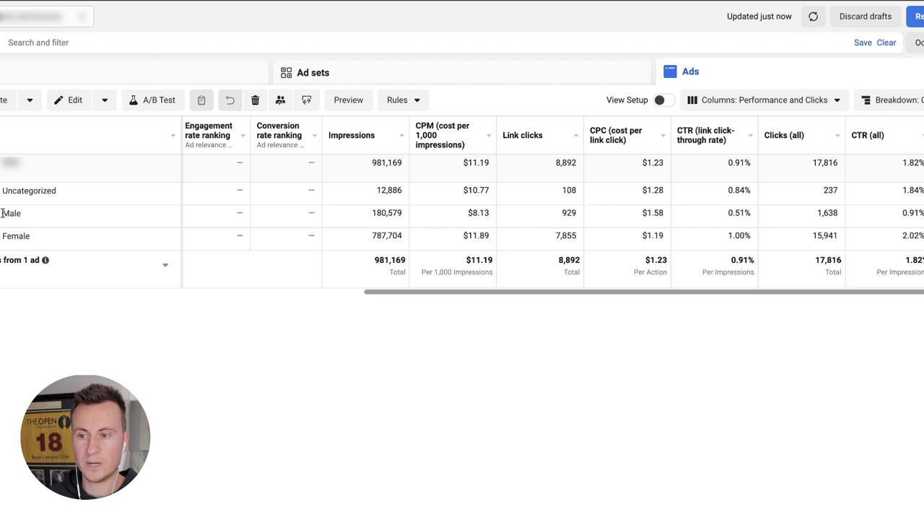
pyautogui.moveTo(1, 215); pyautogui.dragTo(683, 238)
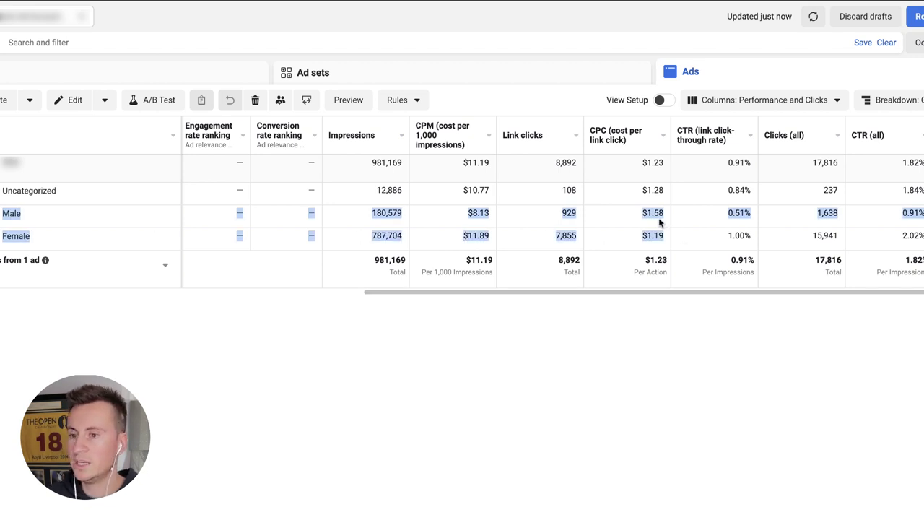
pyautogui.click(659, 220)
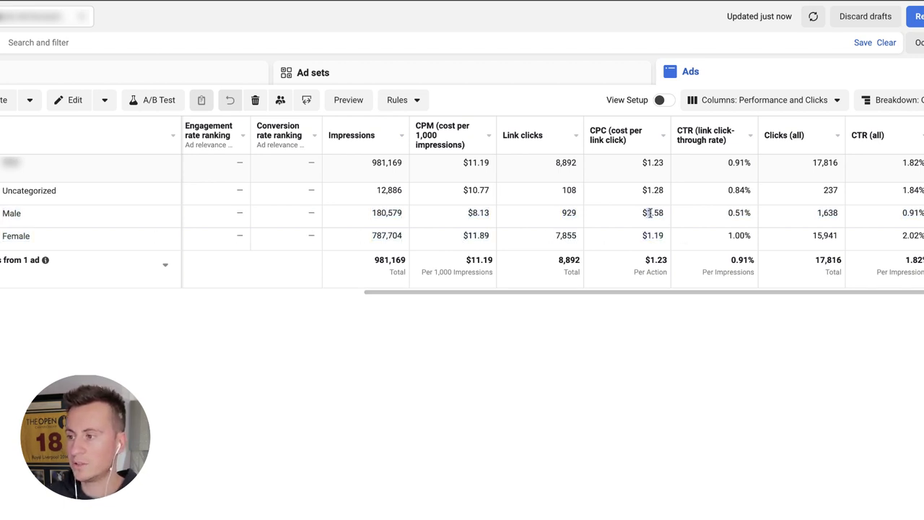
pyautogui.moveTo(644, 213); pyautogui.dragTo(665, 238)
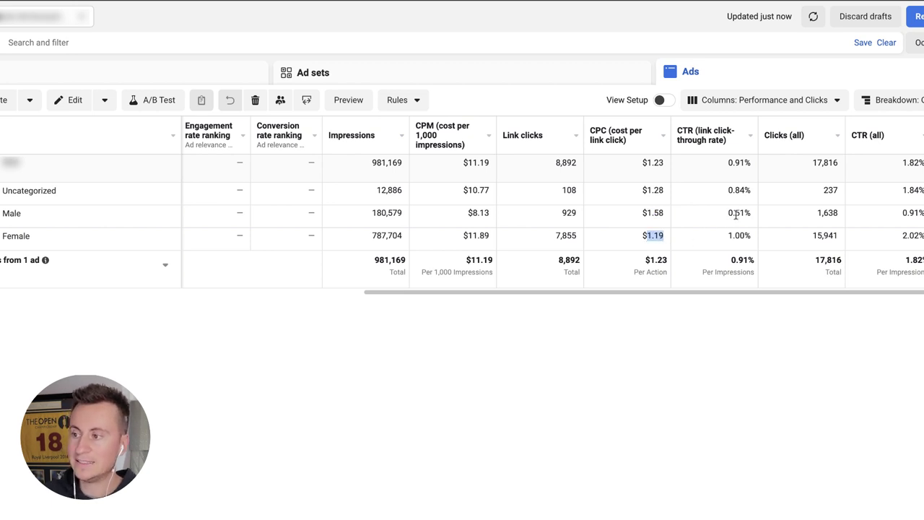
pyautogui.moveTo(727, 212); pyautogui.dragTo(750, 237)
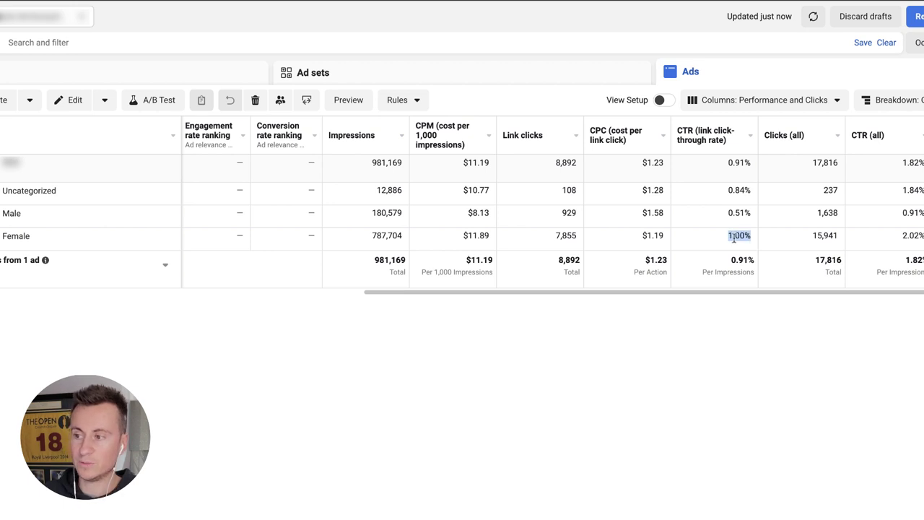
pyautogui.click(748, 236)
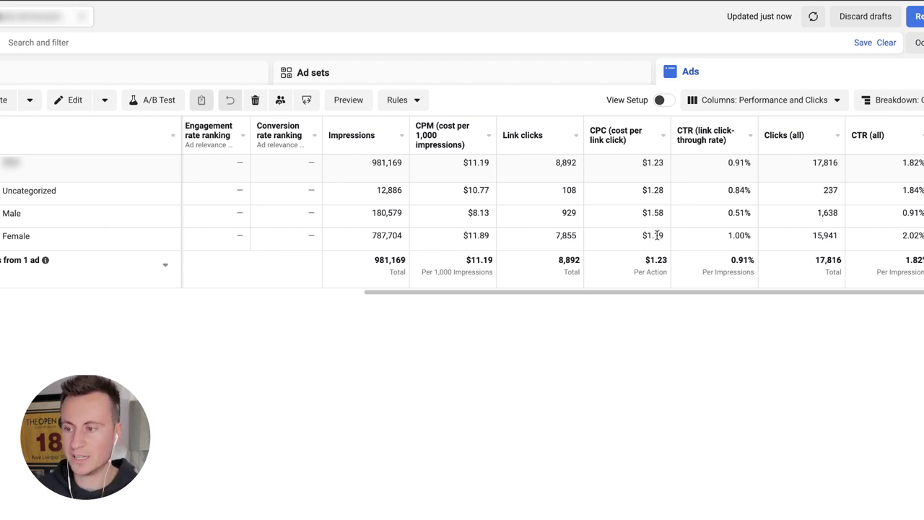
# Step: Replace the Gender breakdown with Platform and compare the Instagram, Facebook and Audience Network rows
pyautogui.click(888, 100)
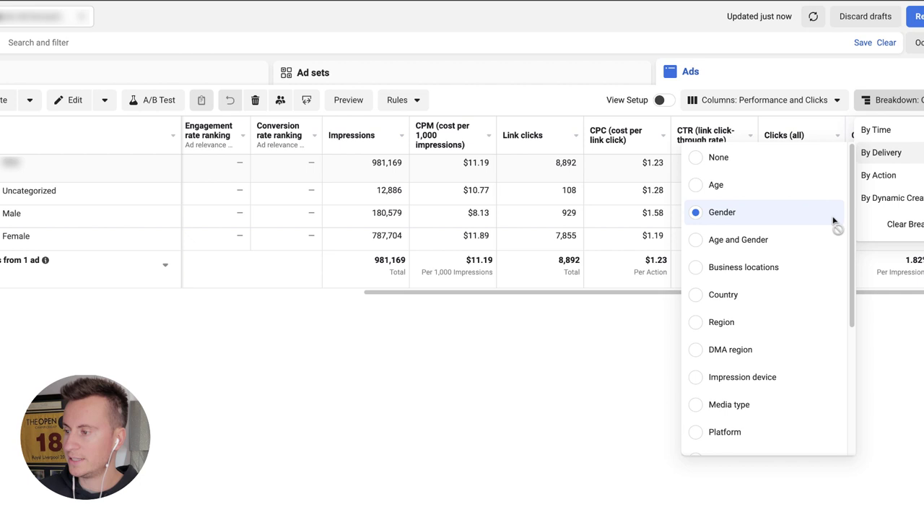
pyautogui.scroll(-1, 775, 285)
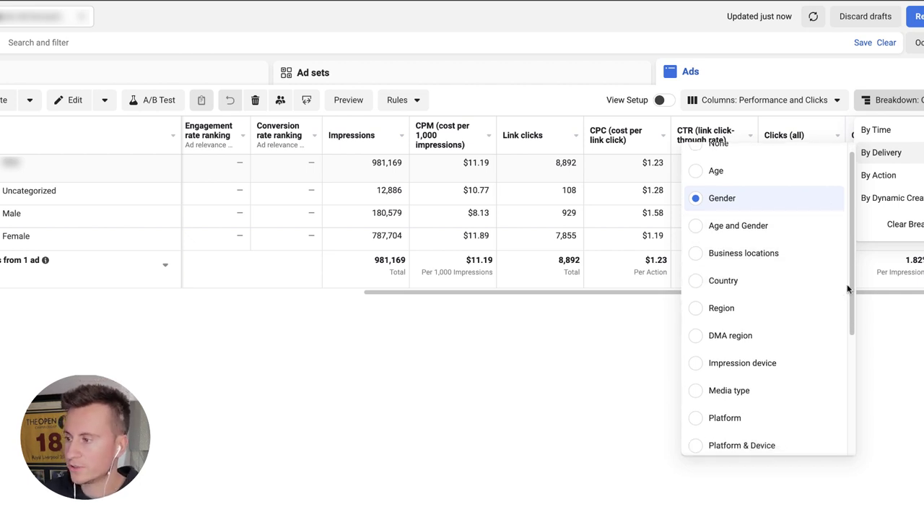
pyautogui.moveTo(848, 288); pyautogui.dragTo(845, 370)
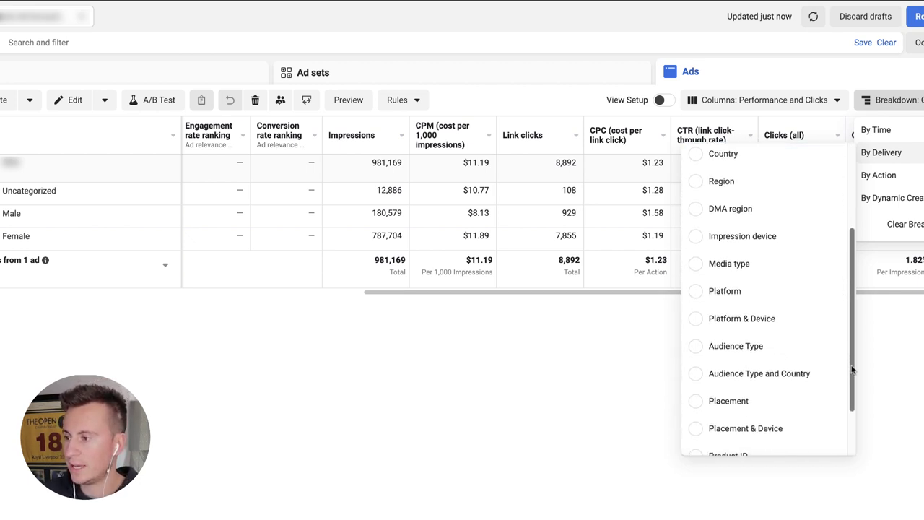
pyautogui.click(700, 296)
pyautogui.click(285, 372)
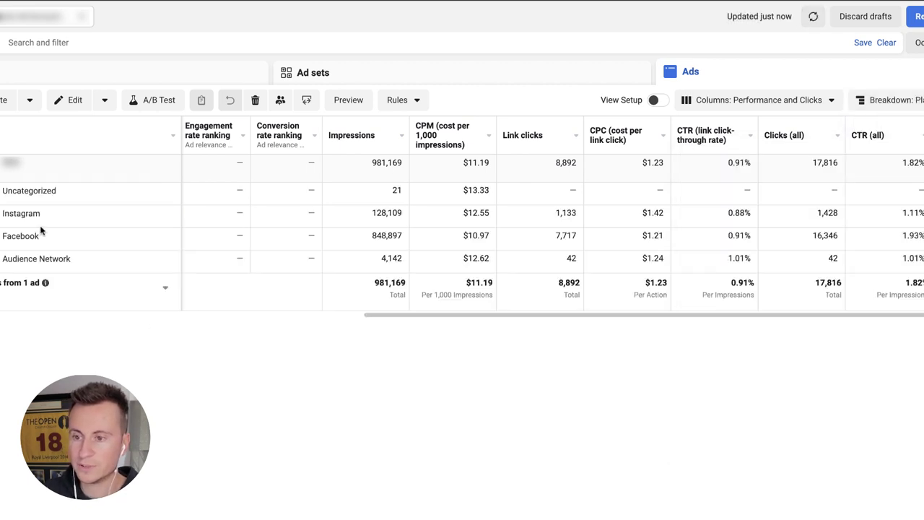
pyautogui.moveTo(3, 213); pyautogui.dragTo(77, 262)
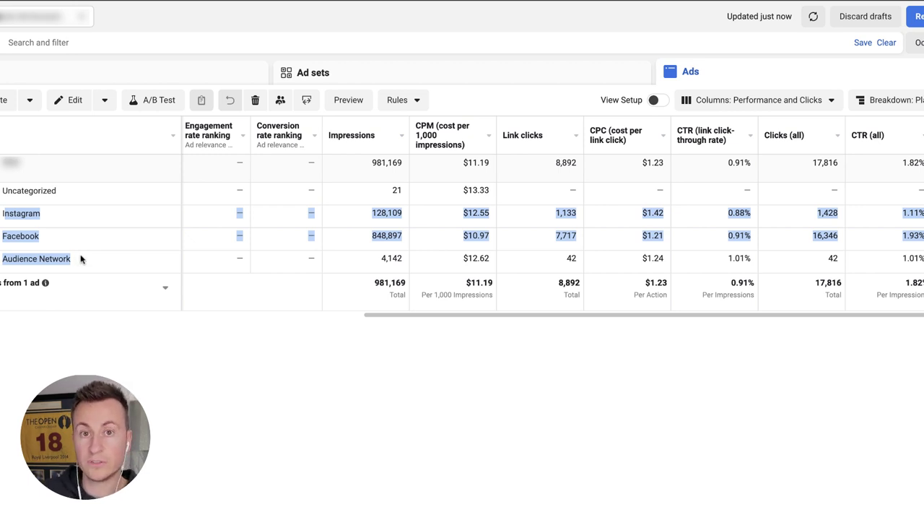
pyautogui.click(11, 215)
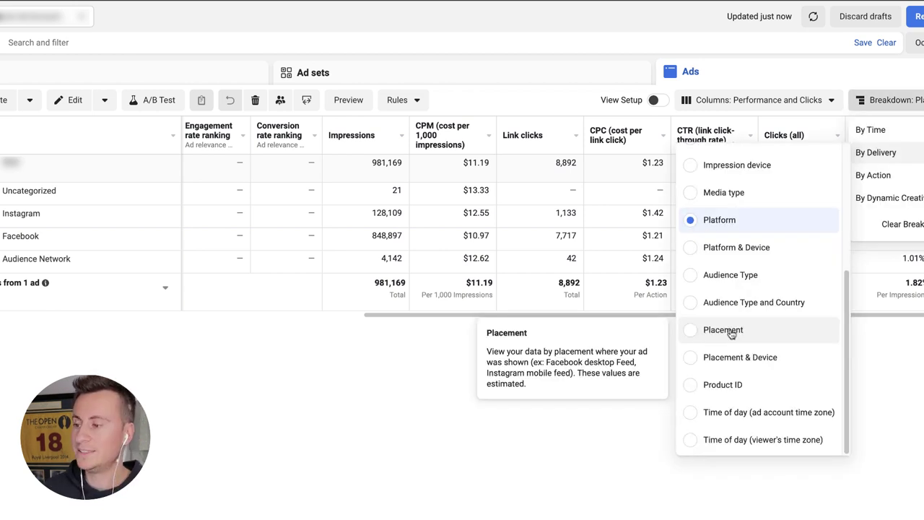
# Step: Switch the breakdown to Placement and scroll across the table's metric columns
pyautogui.click(729, 330)
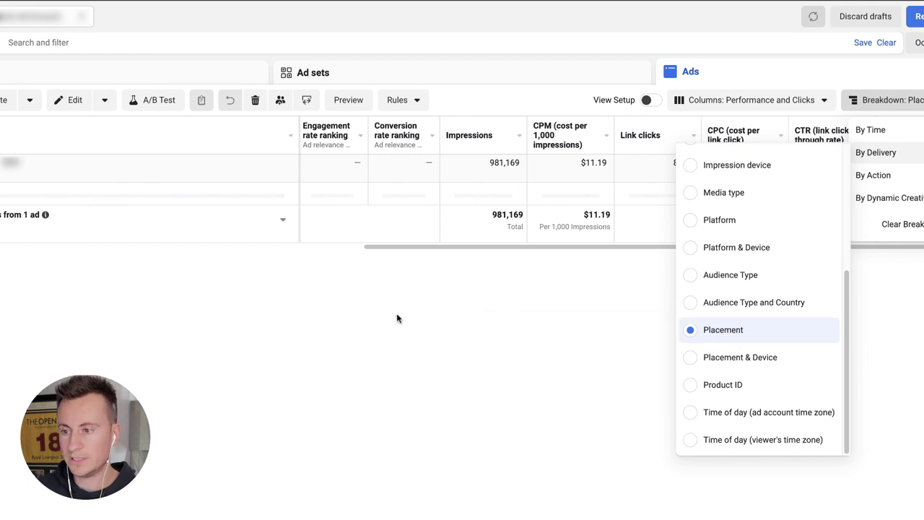
pyautogui.click(400, 288)
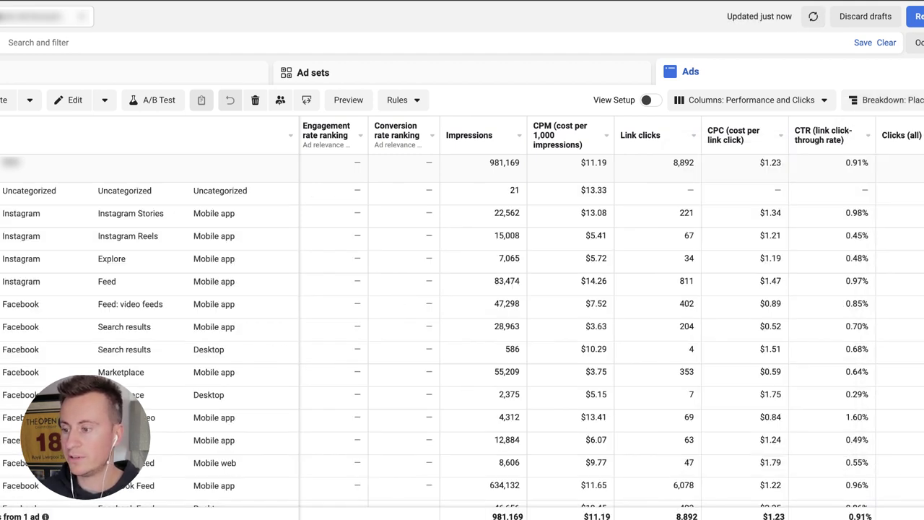
pyautogui.hscroll(-2, 611, 318)
pyautogui.hscroll(3, 611, 318)
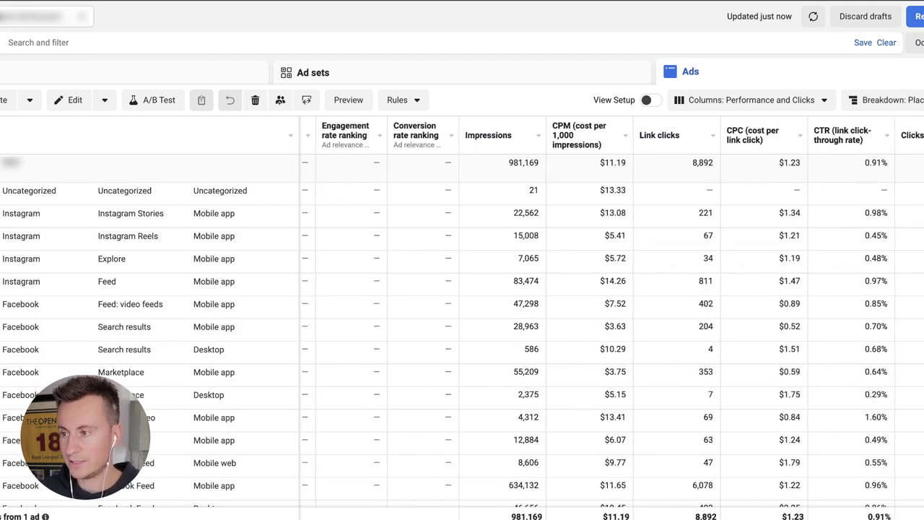
pyautogui.hscroll(3, 642, 294)
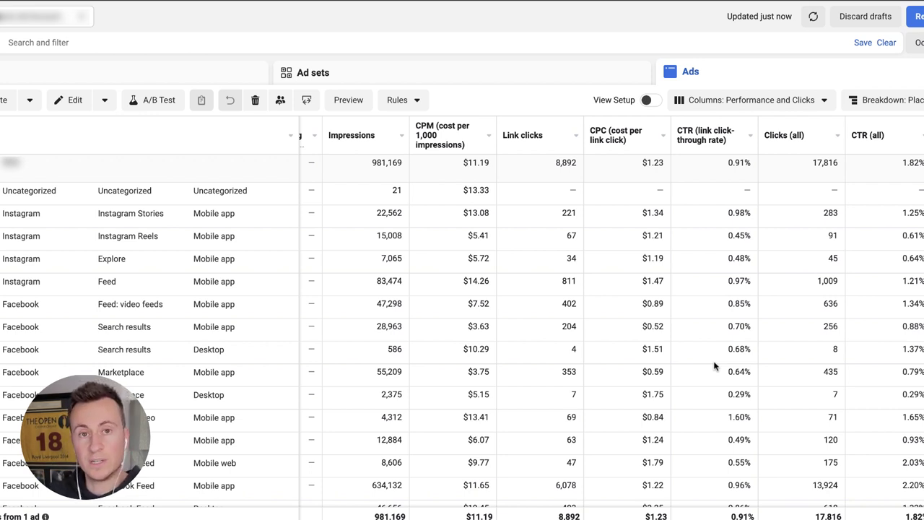
# Step: Review the Facebook in-stream video row, noting its 4,312 impressions
pyautogui.scroll(-2, 714, 366)
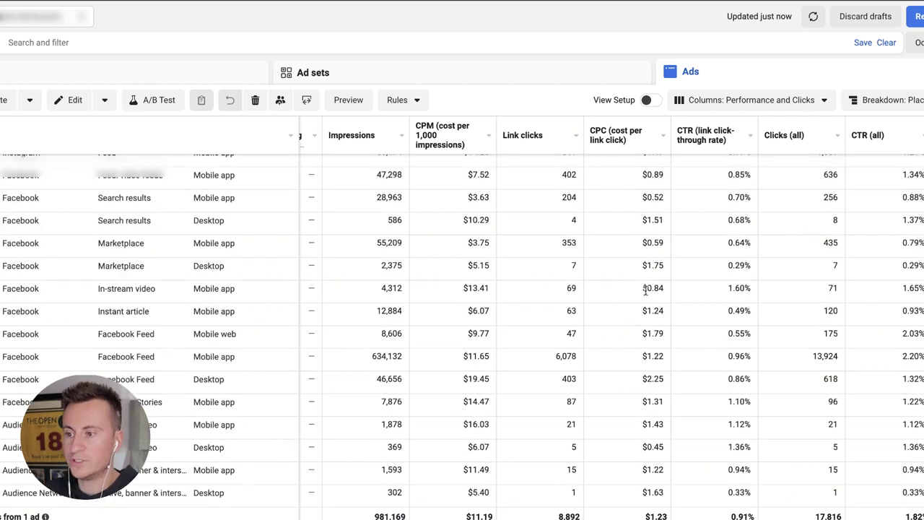
pyautogui.moveTo(11, 289); pyautogui.dragTo(211, 292)
pyautogui.click(381, 288)
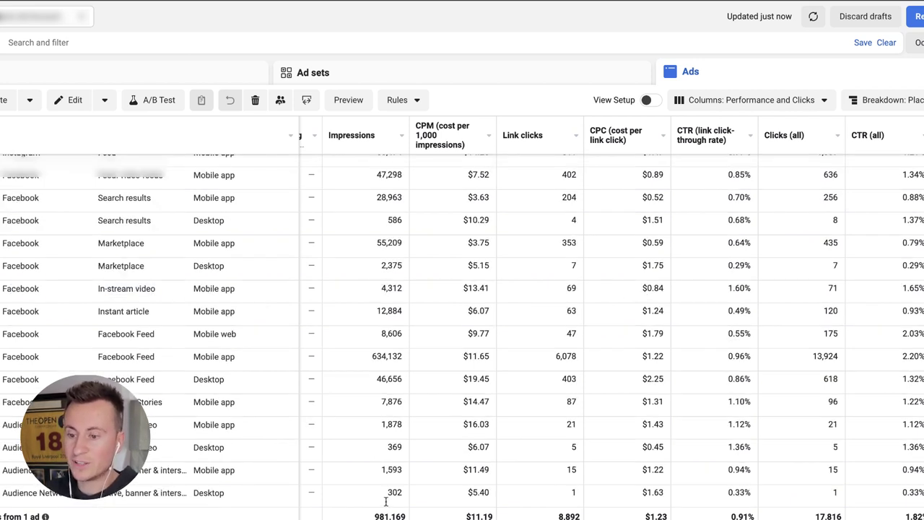
pyautogui.moveTo(381, 288); pyautogui.dragTo(403, 289)
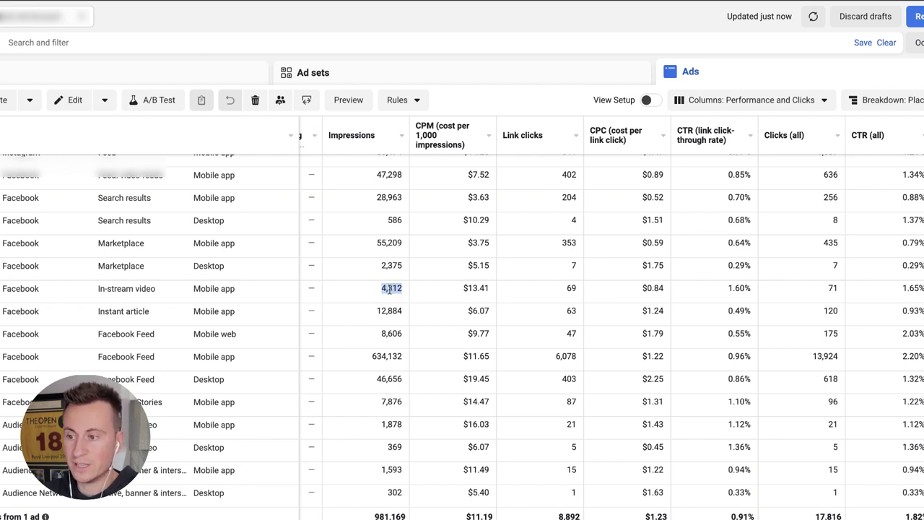
pyautogui.click(383, 289)
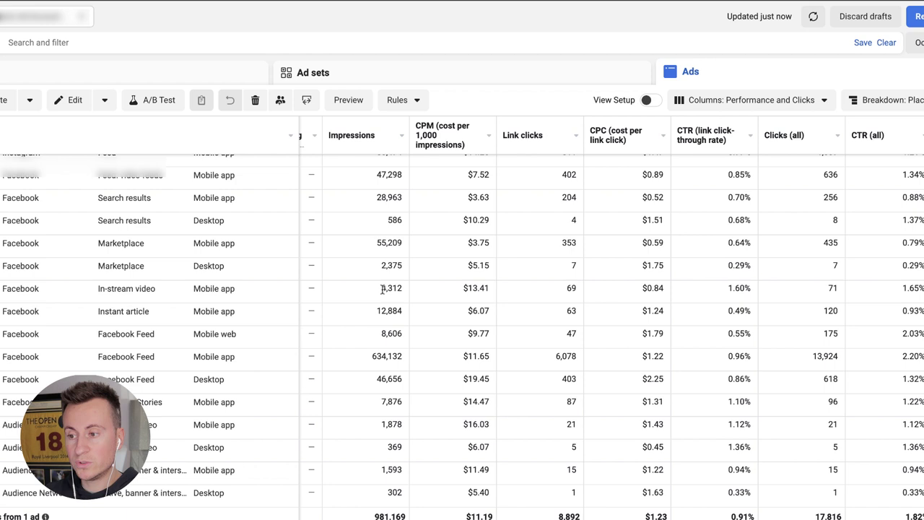